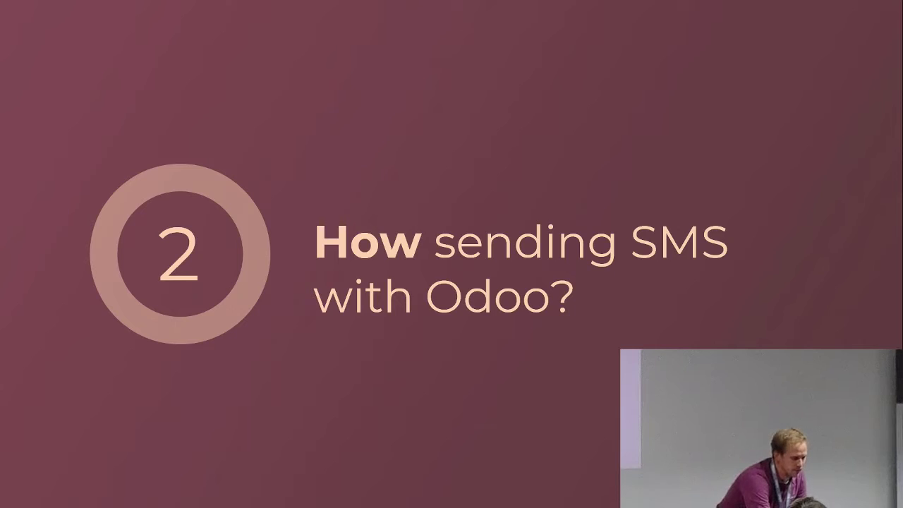
Advance the slideshow to the '2 How sending SMS with Odoo?' section slide.
key("Right")
key("Right")
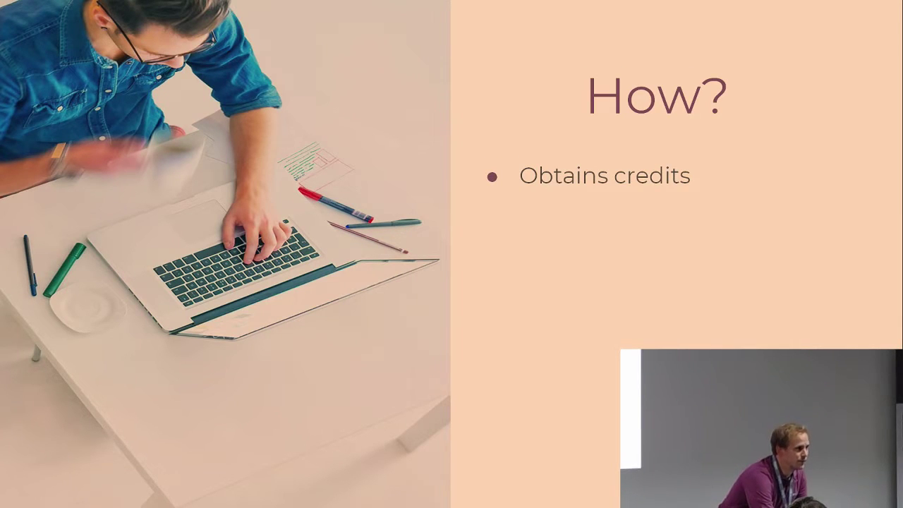
Reveal the 'Send your SMS' bullets, then move on to the 'Live show...' slide.
key("Right")
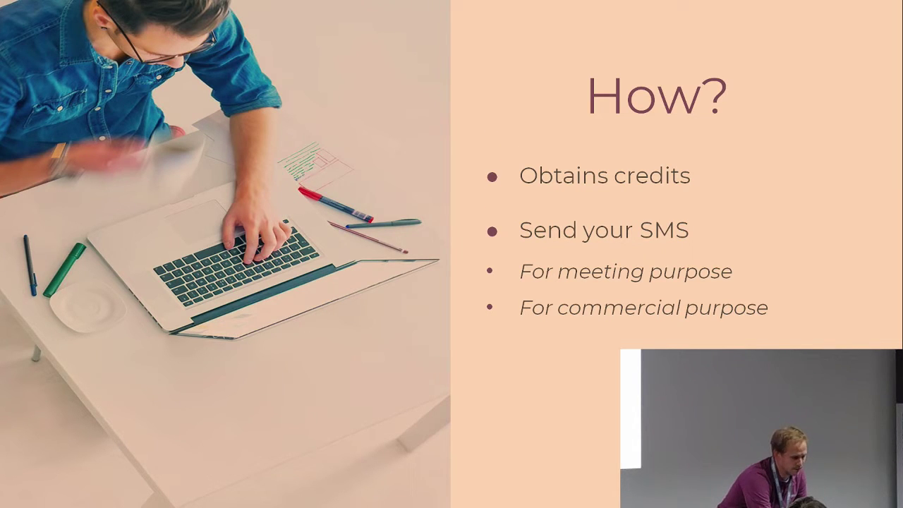
key("Right")
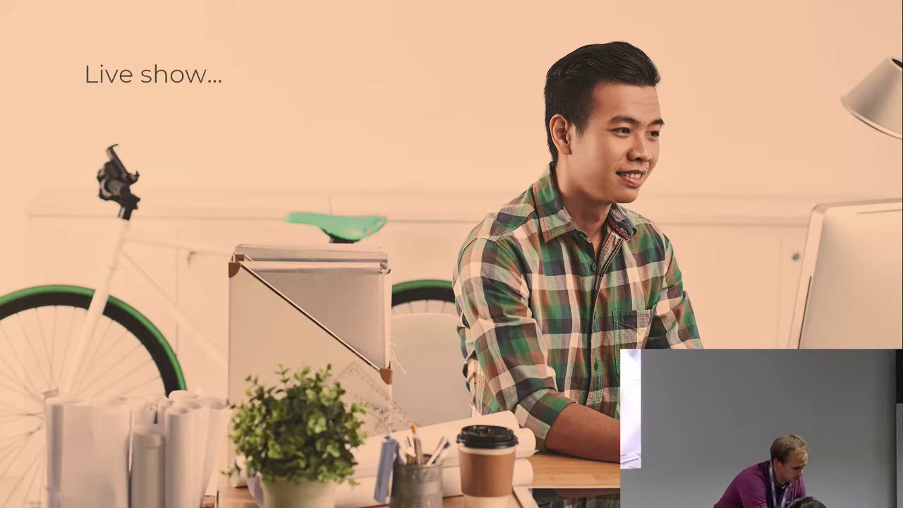
Switch to the Odoo browser window and open the Agrolait contact in Contacts.
key("alt+Tab")
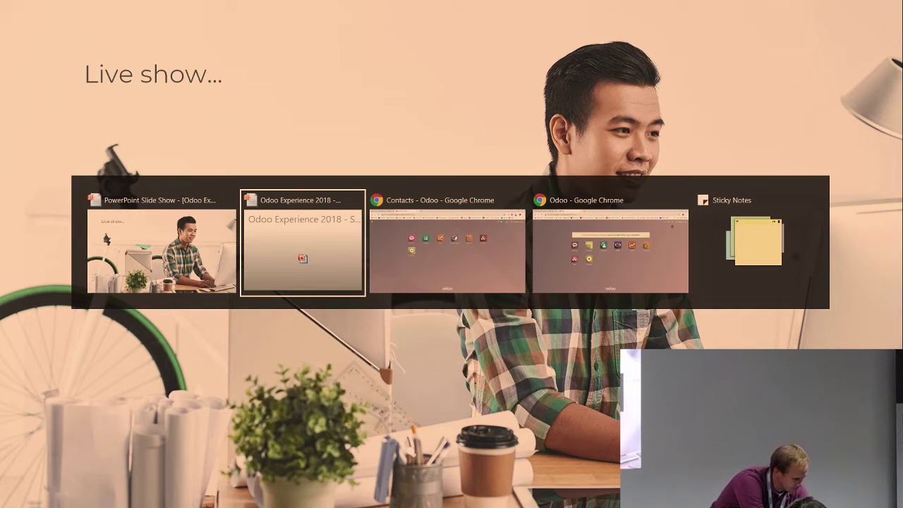
key("Tab")
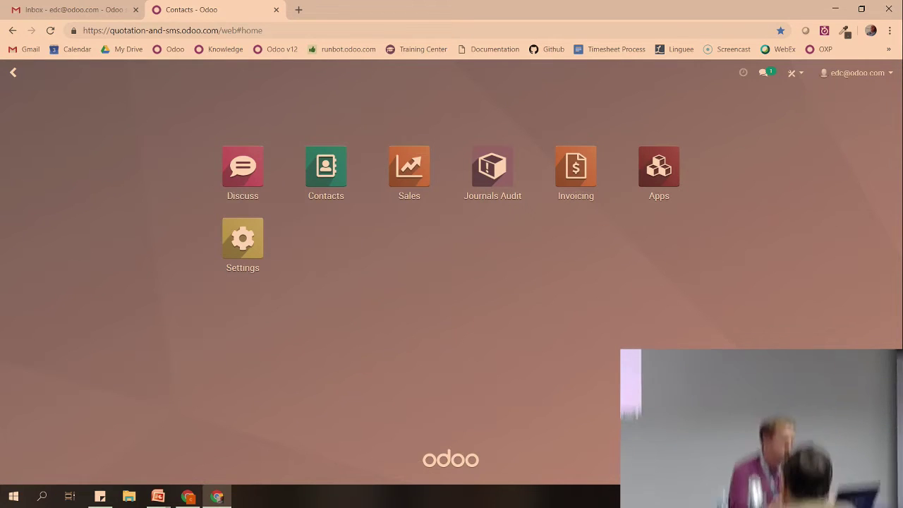
left_click(329, 177)
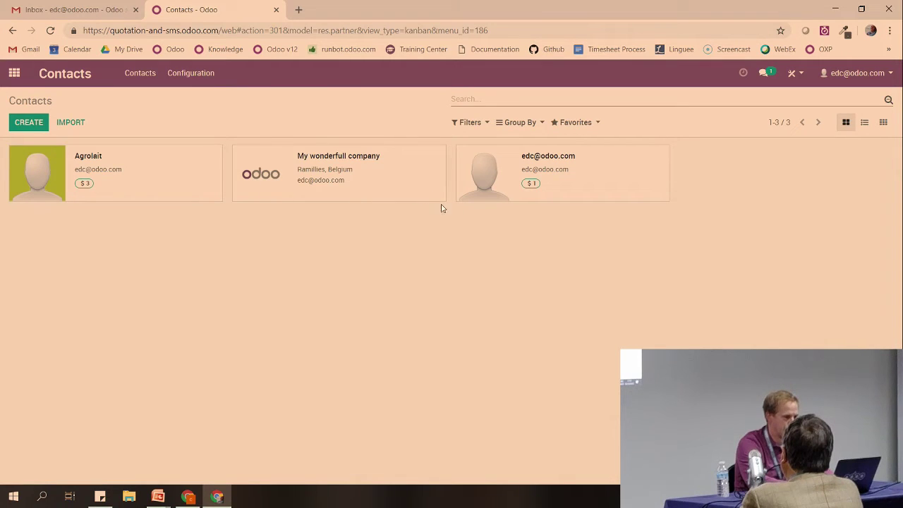
left_click(599, 168)
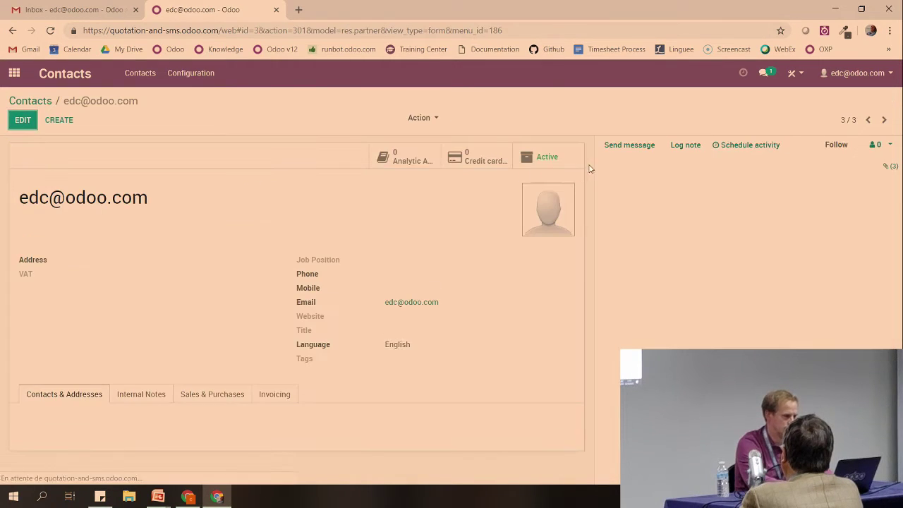
left_click(49, 109)
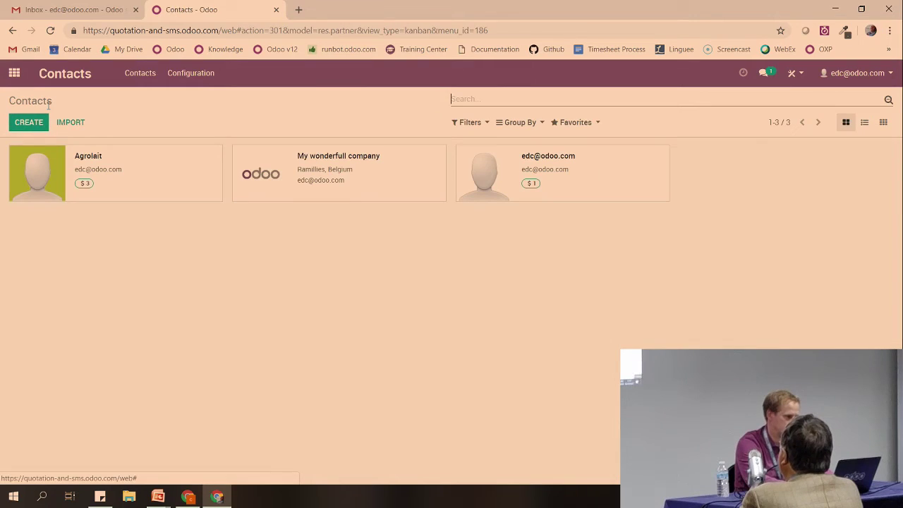
left_click(115, 171)
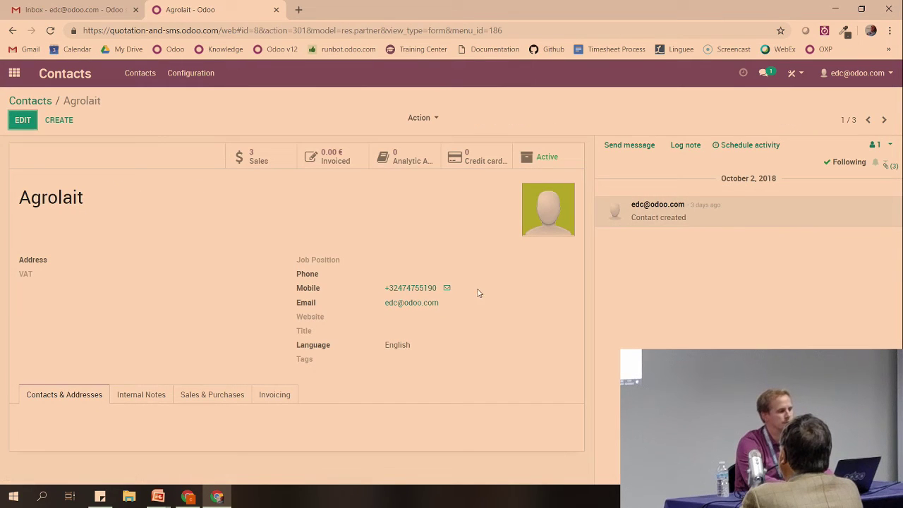
Try sending a 'test' SMS to Agrolait's mobile, then go buy SMS credits at Odoo.
left_click(447, 289)
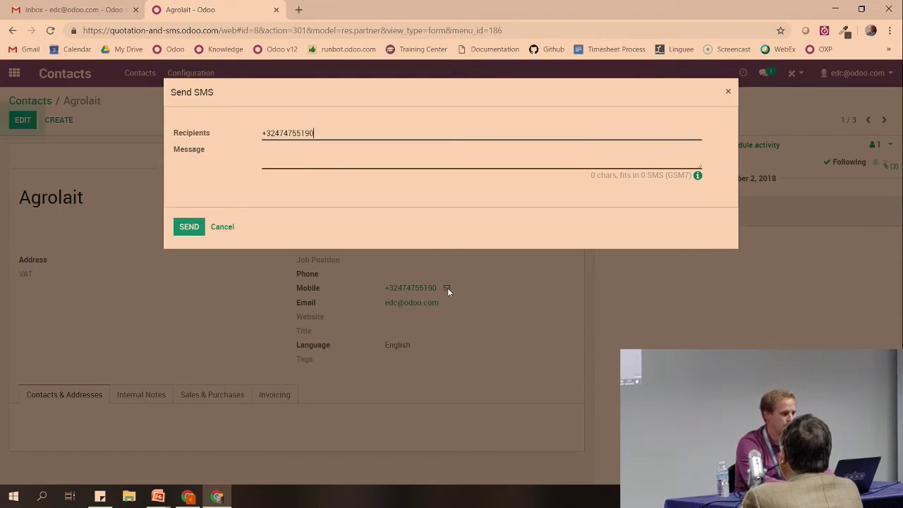
type("test")
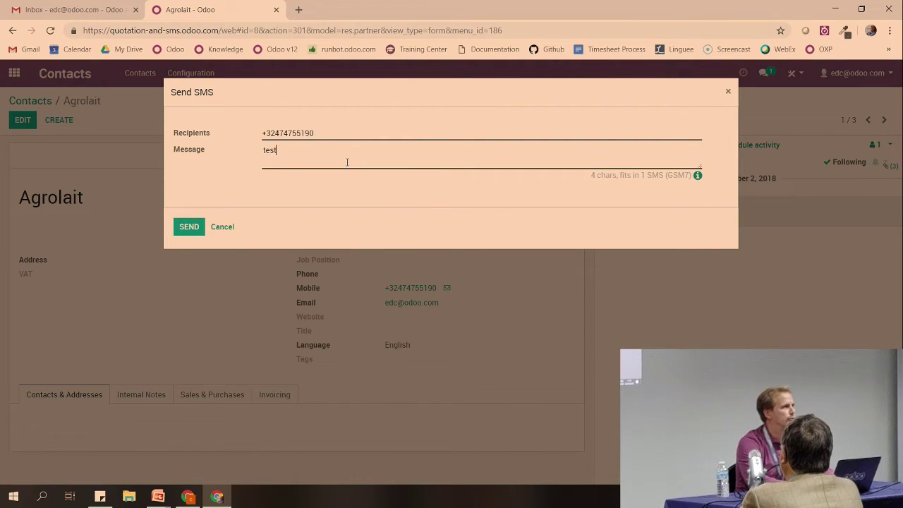
left_click(198, 226)
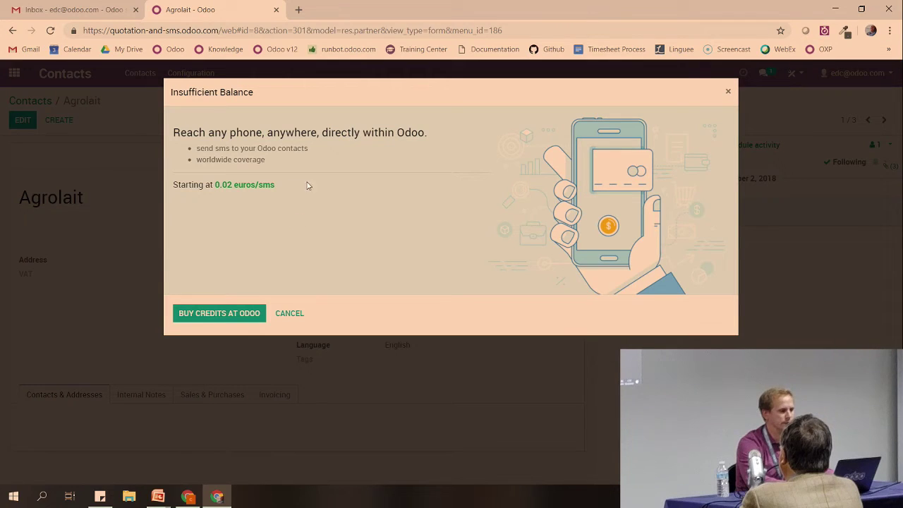
left_click(240, 317)
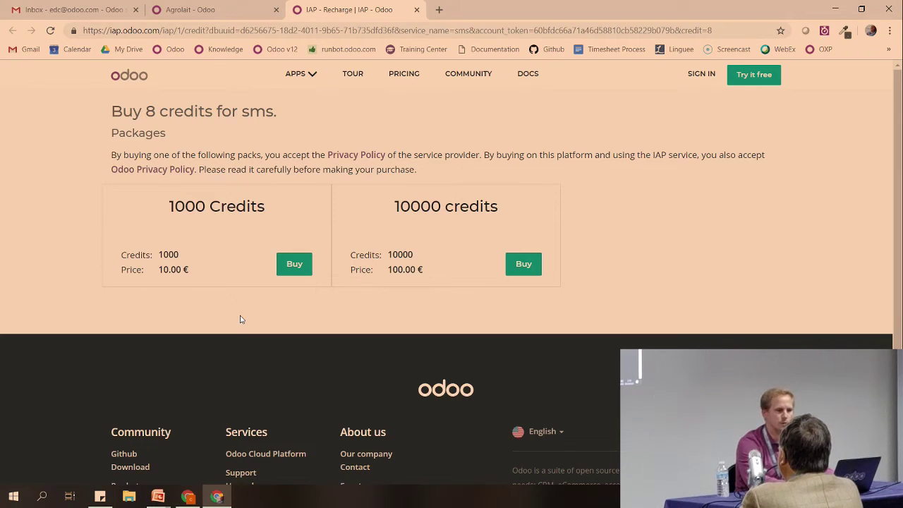
Start checkout for the 1000 Credits pack, then switch to the training Odoo window.
left_click(285, 263)
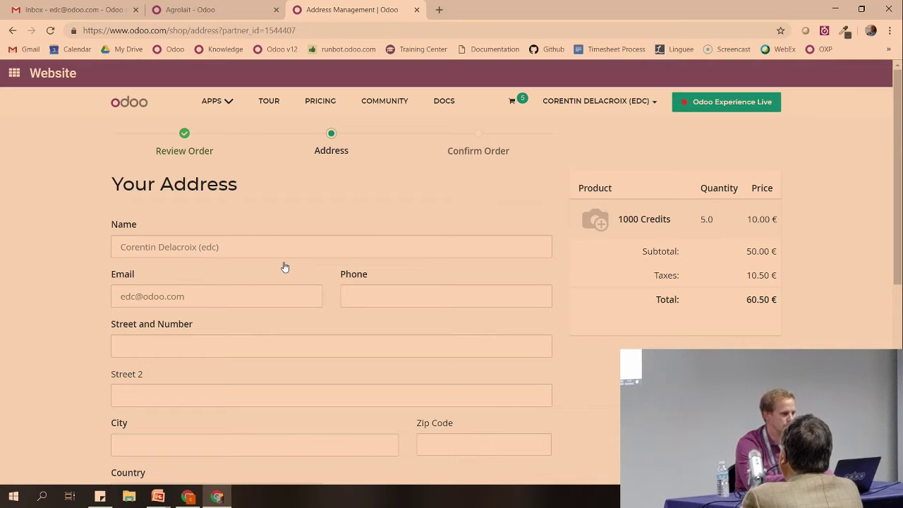
key("alt+Tab")
key("alt+Tab")
key("alt+Tab")
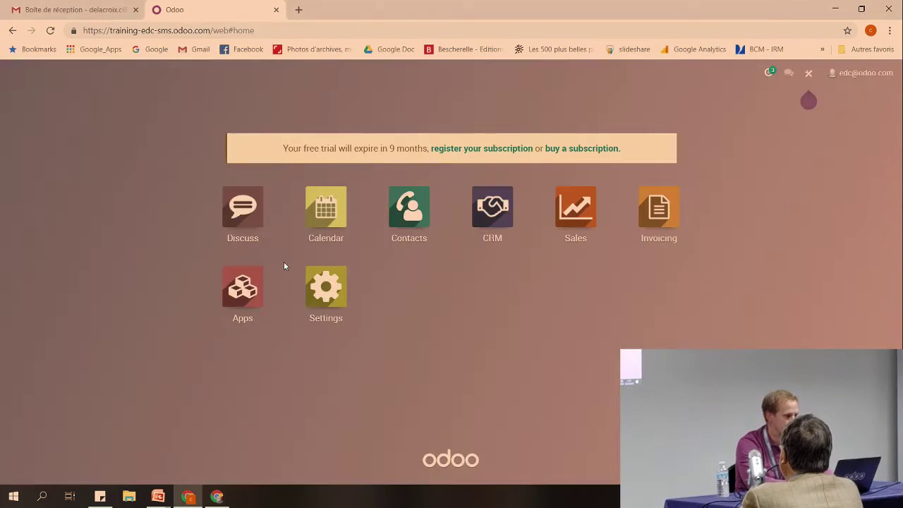
Open BEK's contact record from the Odoo apps.
left_click(326, 224)
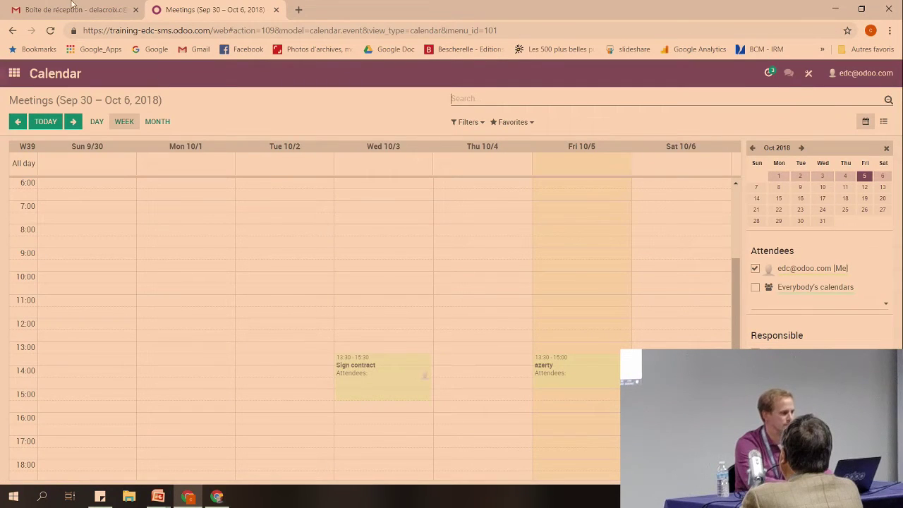
left_click(14, 74)
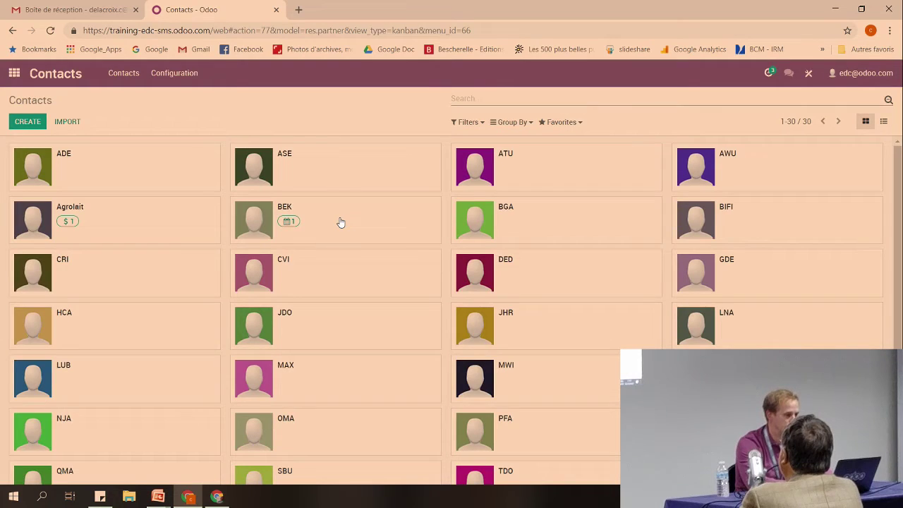
left_click(339, 222)
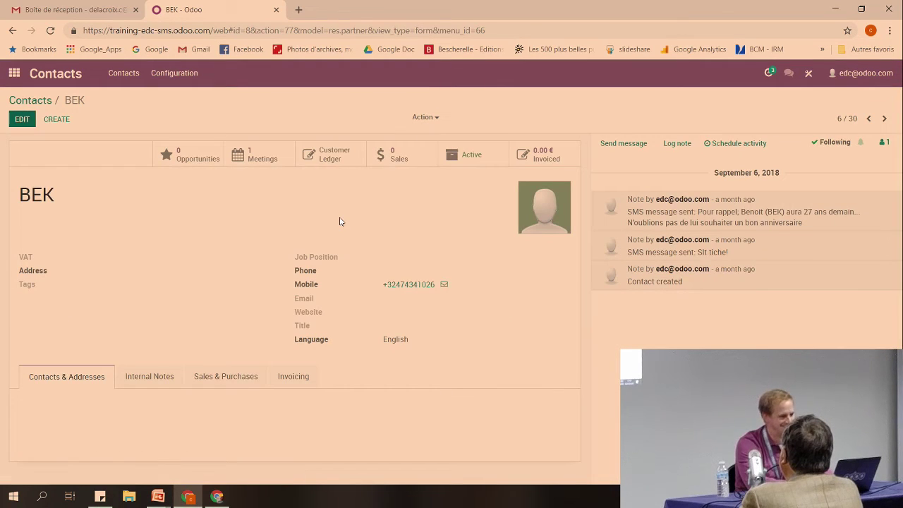
Send the SMS 'Hello!' to BEK's mobile and return to the Contacts overview.
left_click(444, 284)
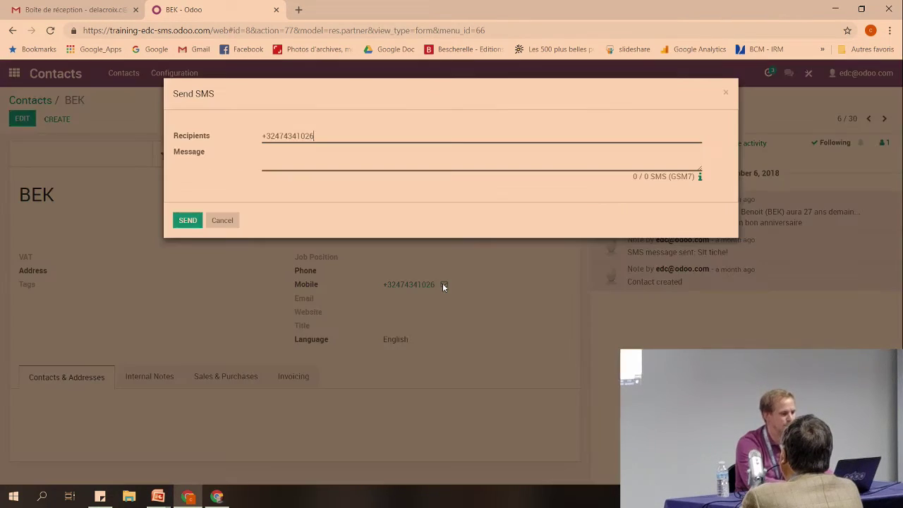
left_click(342, 162)
type("Hello!")
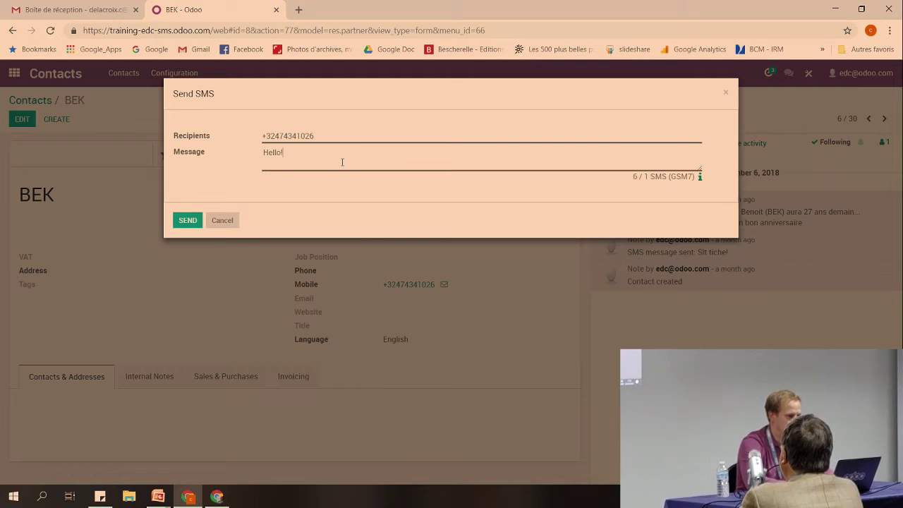
left_click(184, 219)
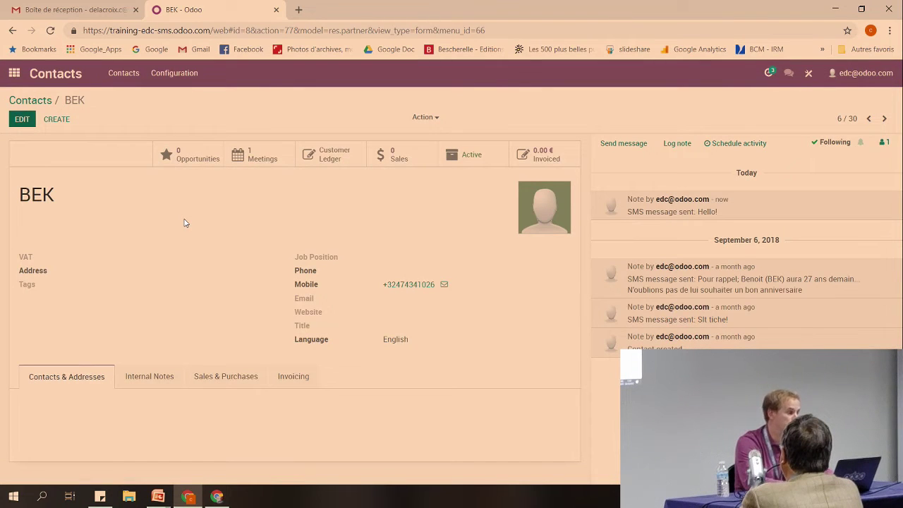
left_click(42, 99)
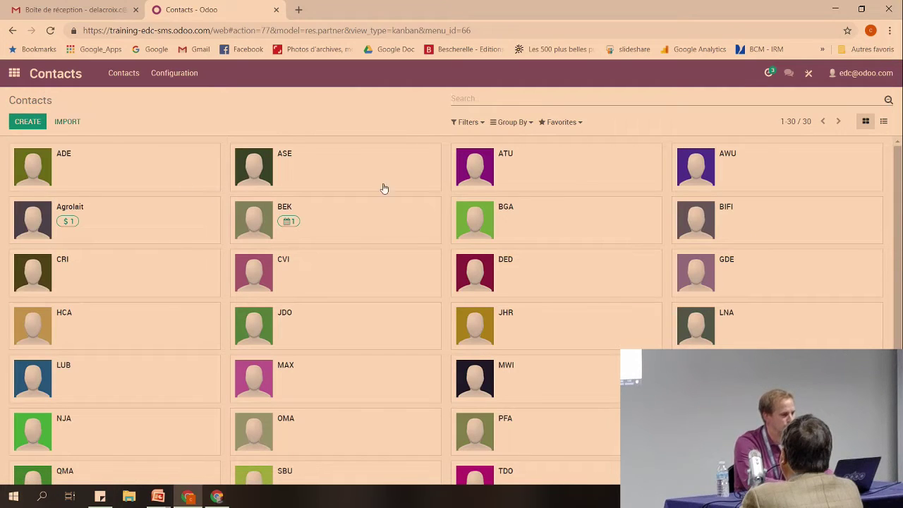
Filter contacts to Customers, show them as a list, and select all of them.
left_click(483, 125)
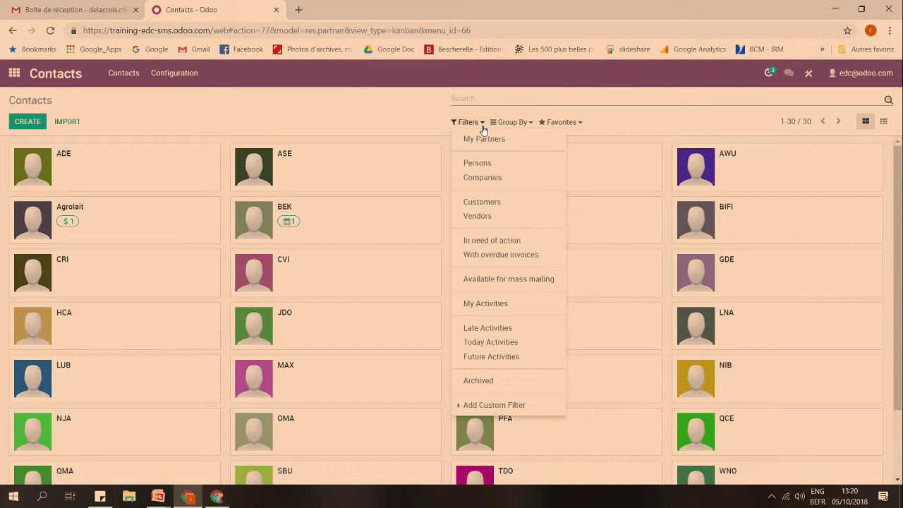
left_click(481, 203)
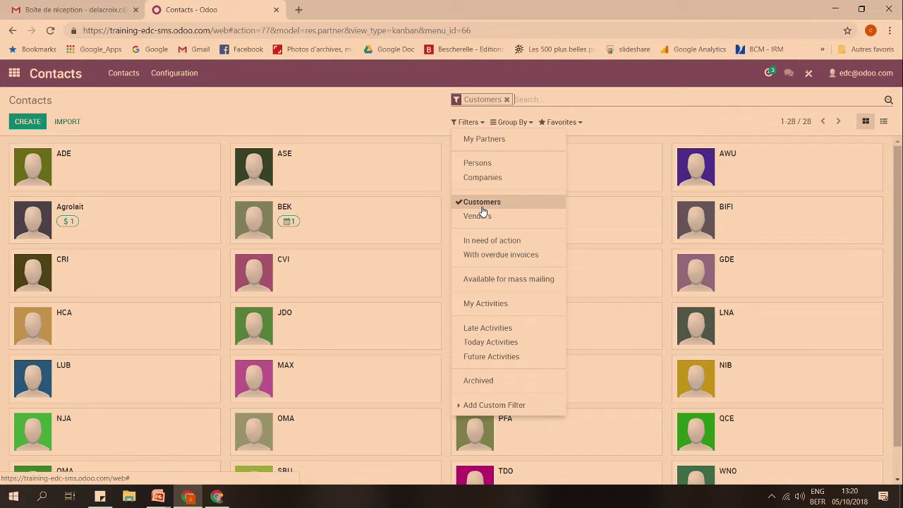
left_click(883, 122)
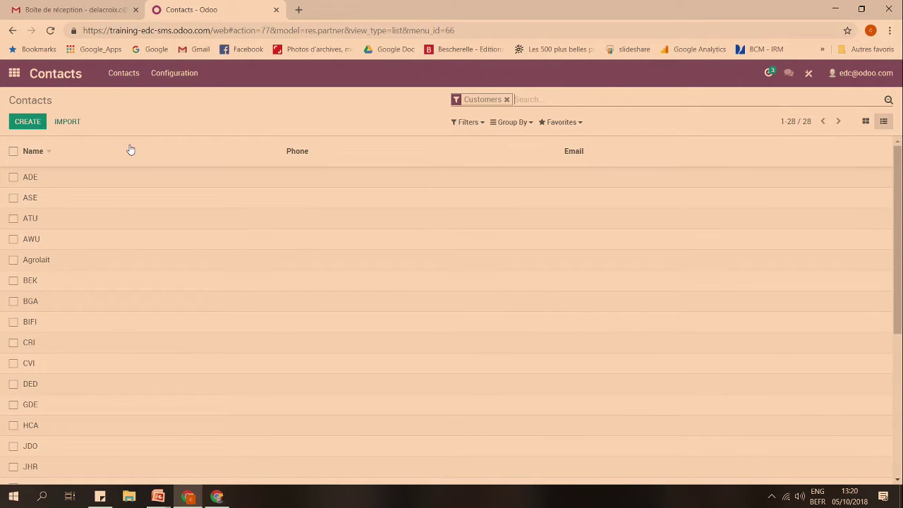
scroll(117, 247, "down", 2)
scroll(120, 261, "up", 2)
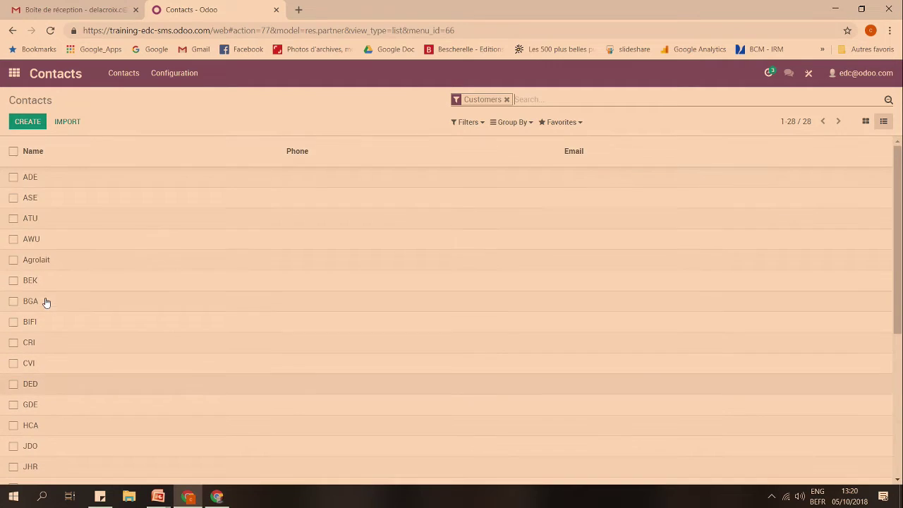
left_click(11, 154)
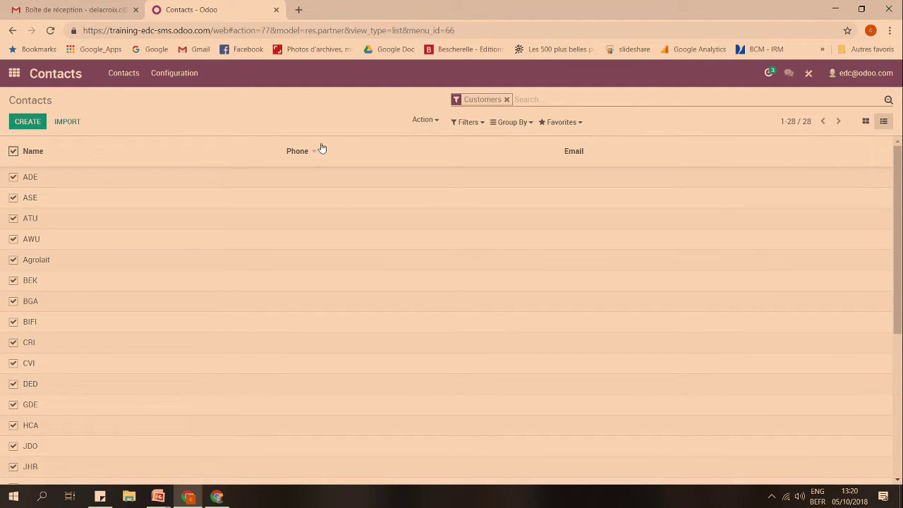
Send 'Hi, I'm doing a talk... Where are you???' as an SMS to the selected customers.
left_click(425, 121)
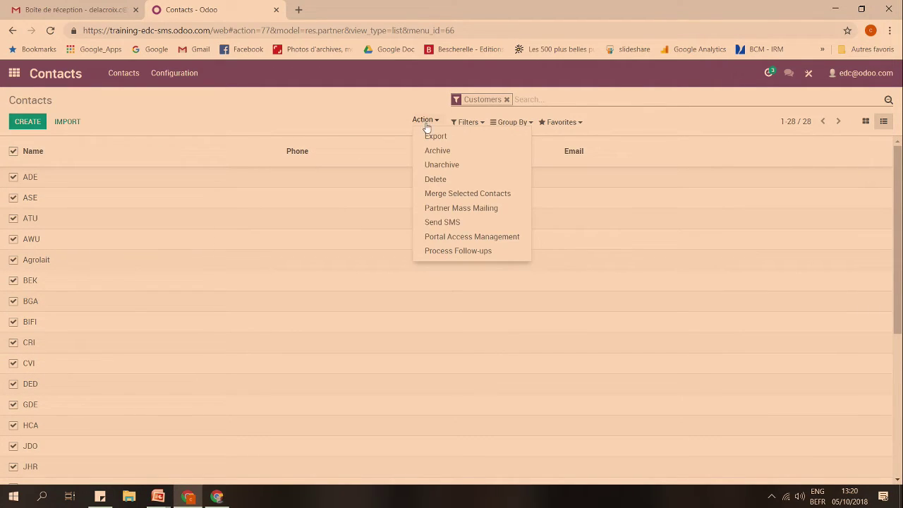
left_click(444, 222)
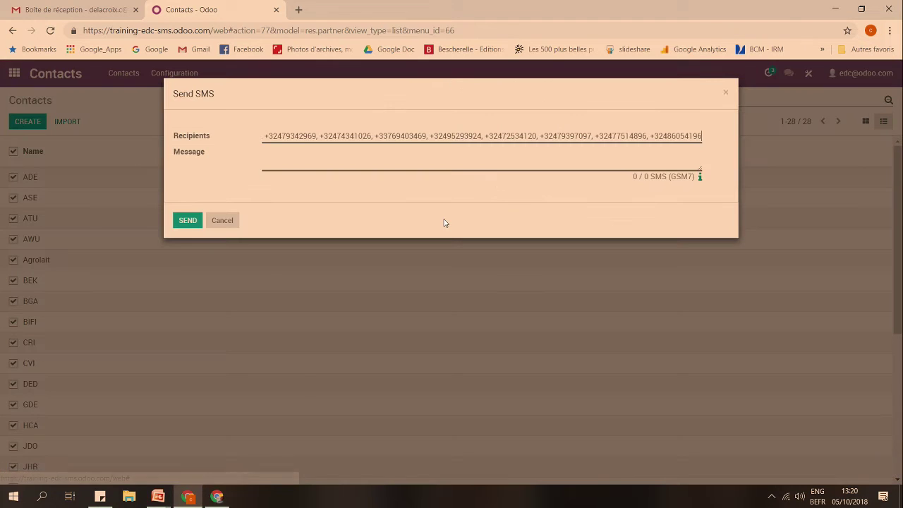
left_click(431, 166)
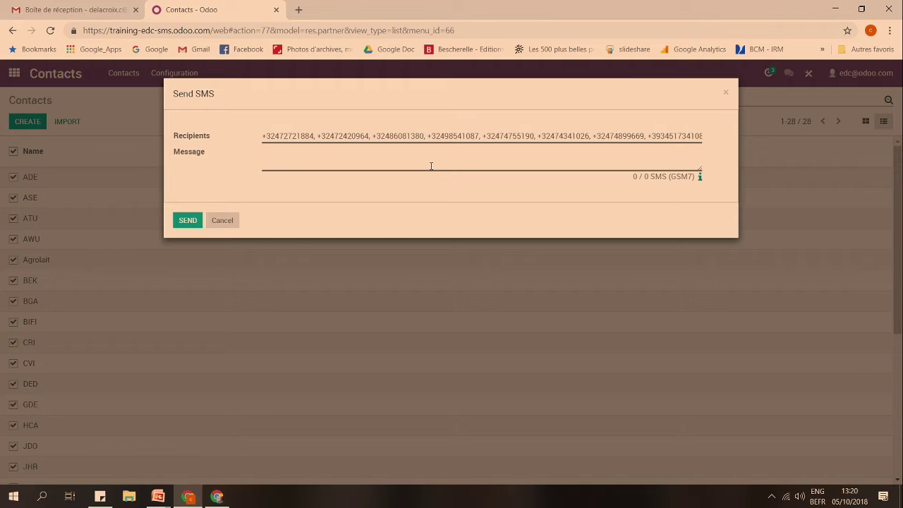
type("Hi, I'm doing a talk... Where are you???")
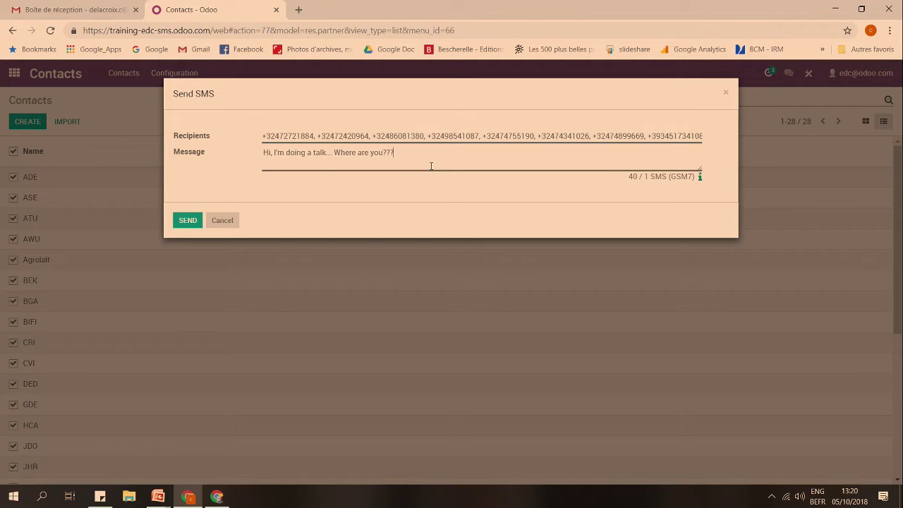
left_click(185, 221)
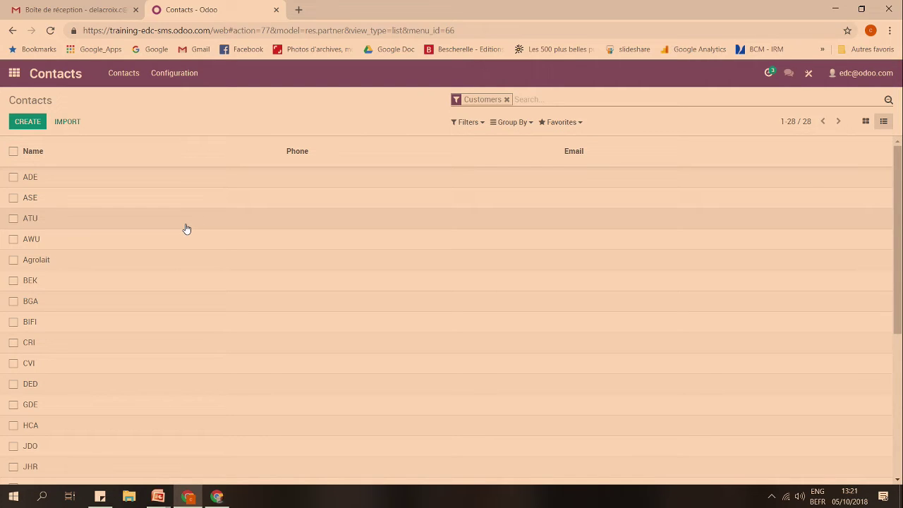
Create a Calendar meeting 'Talk BUlk SMS' on Saturday 10/6.
left_click(15, 73)
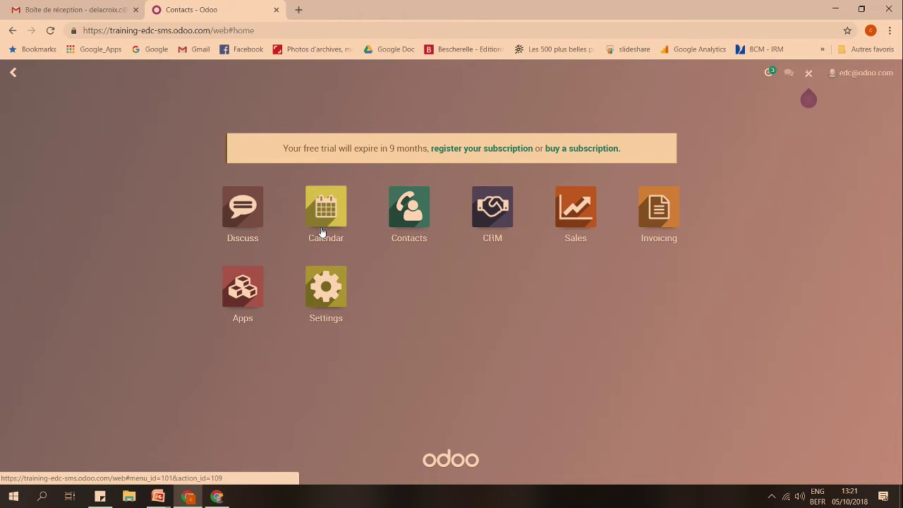
left_click(321, 232)
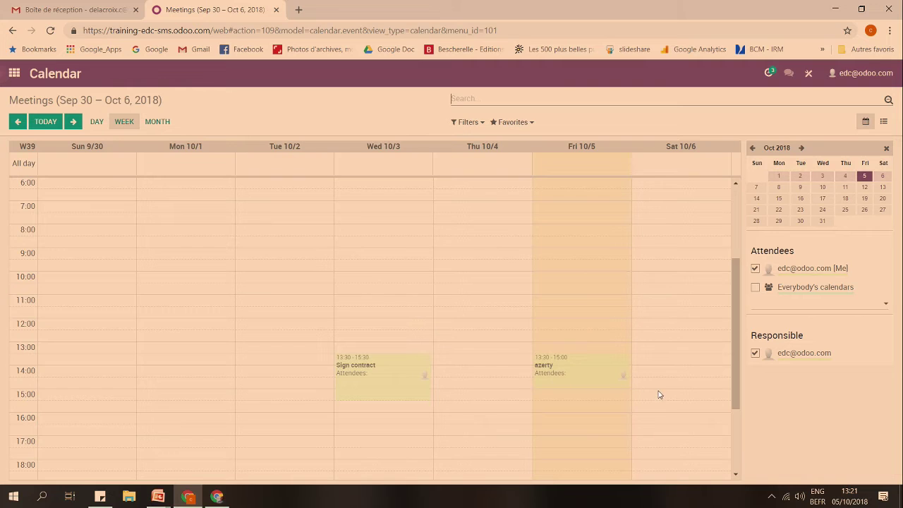
left_click_drag(657, 394, 657, 415)
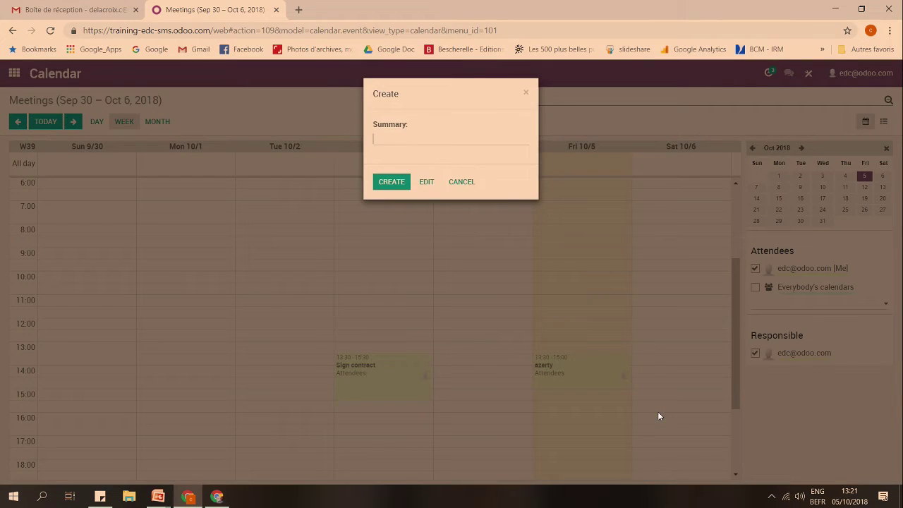
left_click(425, 182)
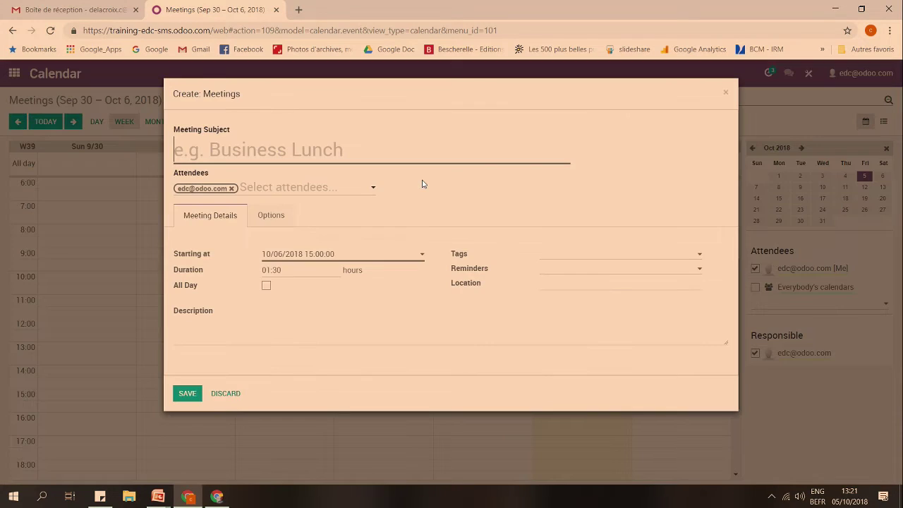
type("T")
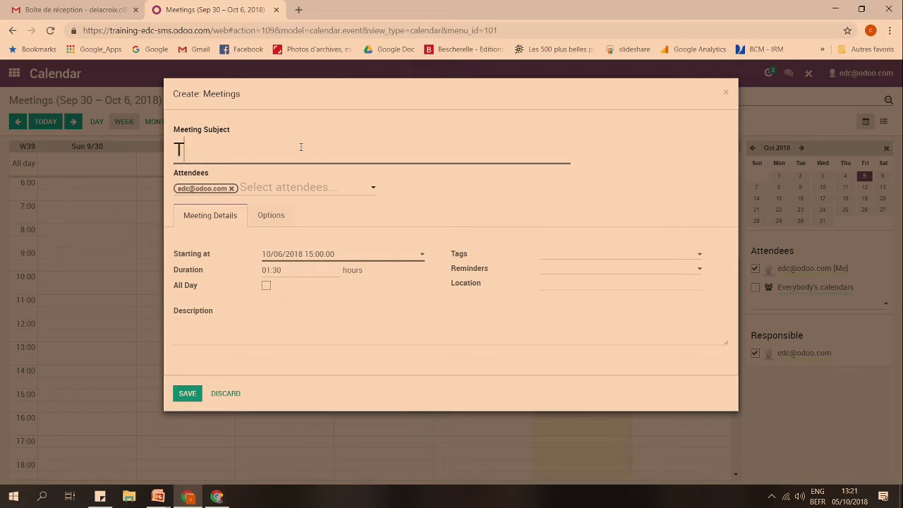
type("alk BUlk SMS")
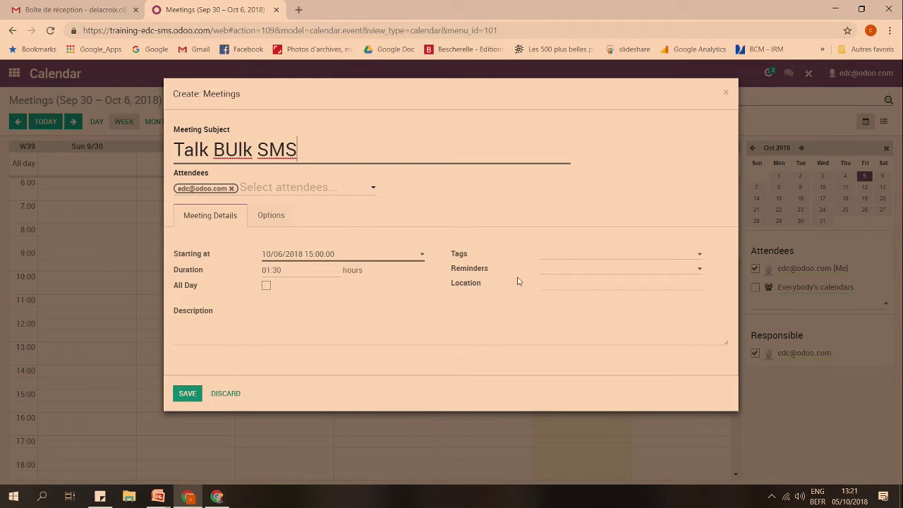
Add a 1 Hour(s) SMS text message reminder to the meeting.
left_click(556, 275)
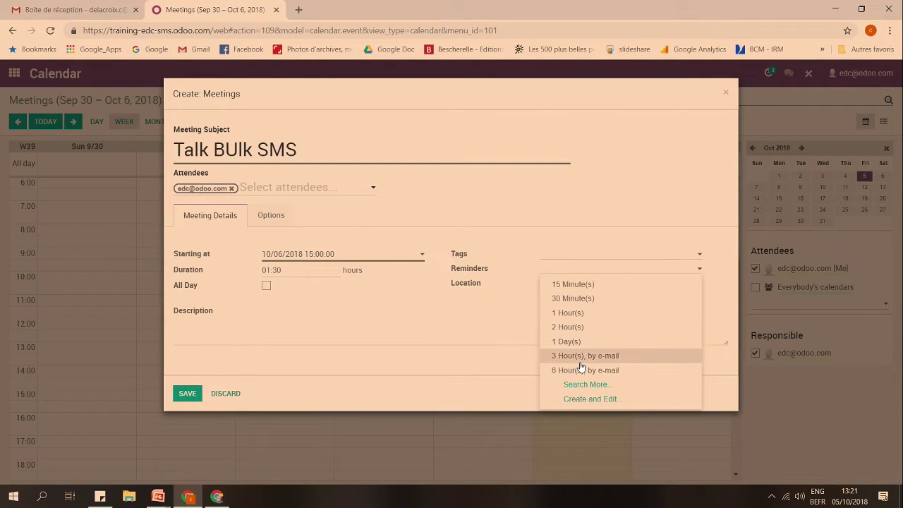
left_click(580, 385)
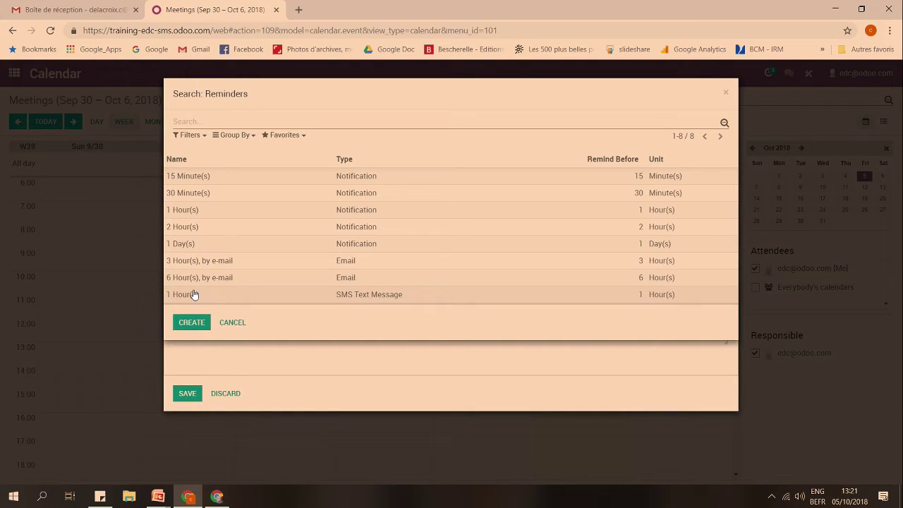
left_click(311, 296)
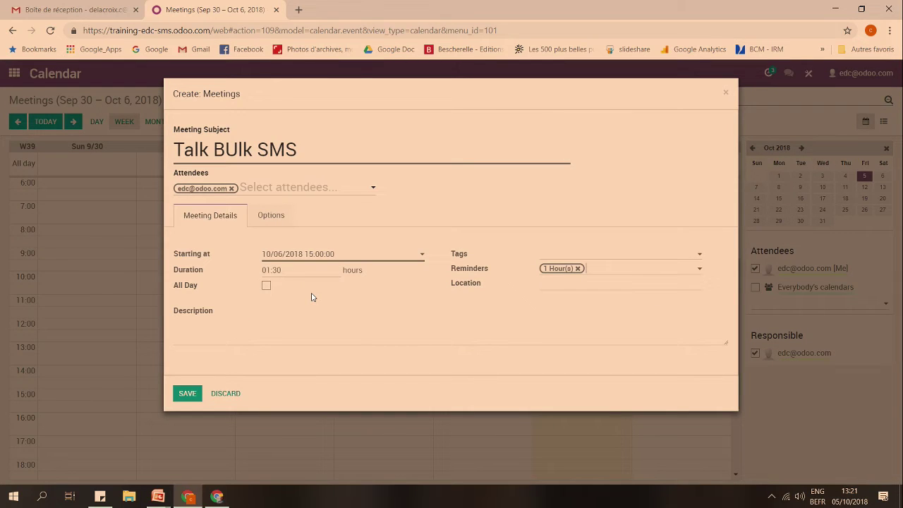